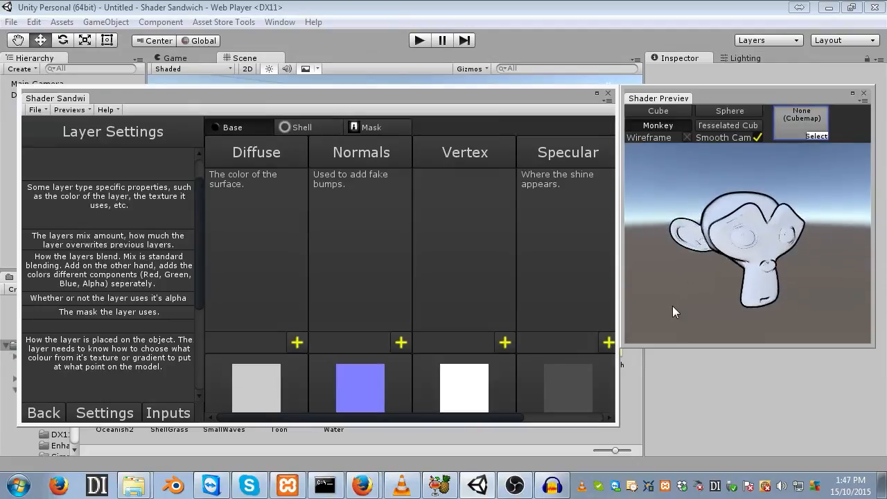
- Start a new shader from the file menu
scroll(695, 308, "up", 3)
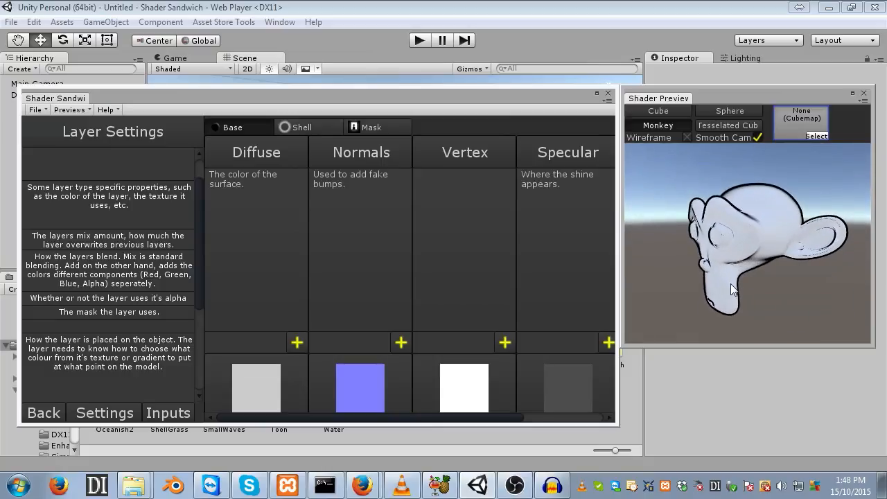
left_click(36, 110)
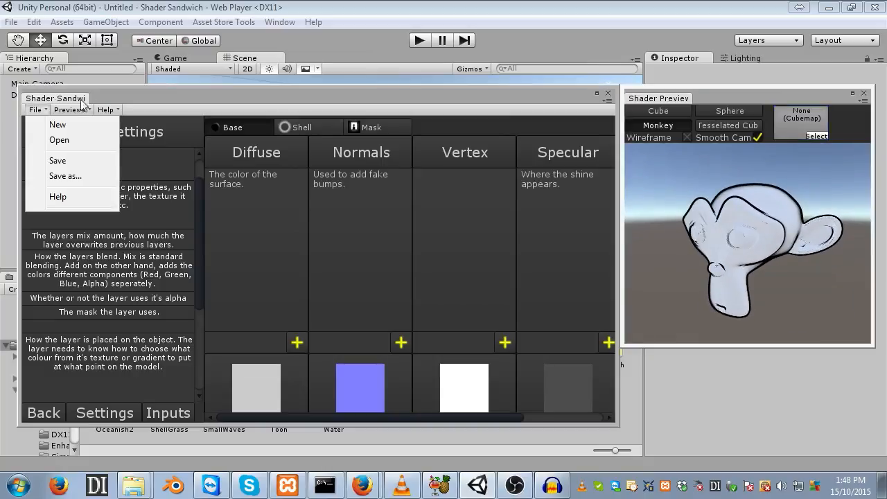
left_click(52, 124)
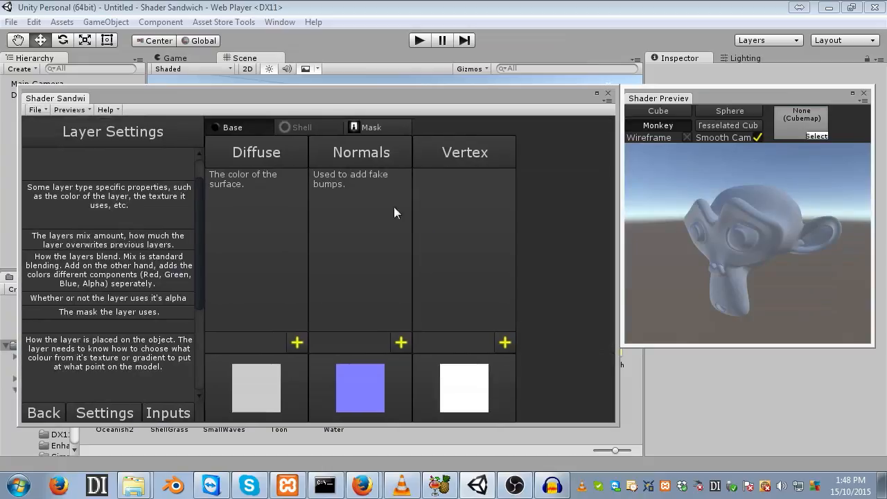
- Open the shader settings and enable the Shells (Fur/Grass) effect
left_click_drag(698, 291, 749, 283)
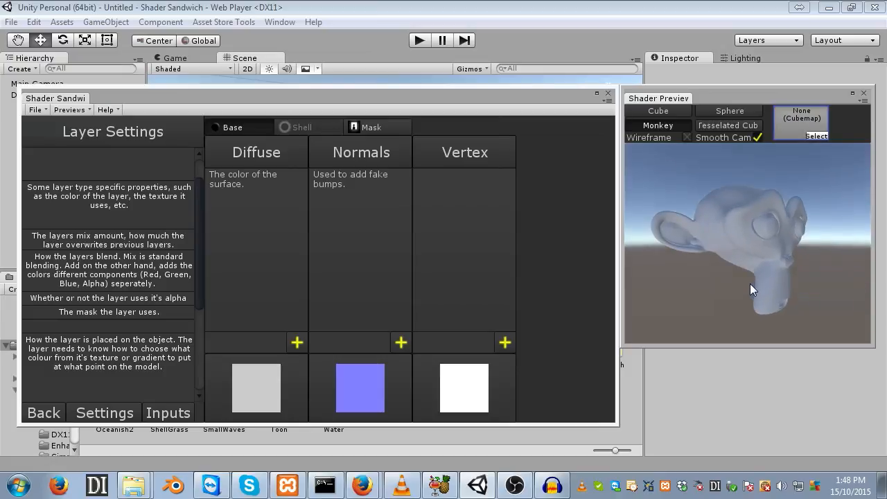
left_click_drag(702, 271, 736, 287)
left_click_drag(812, 246, 798, 239)
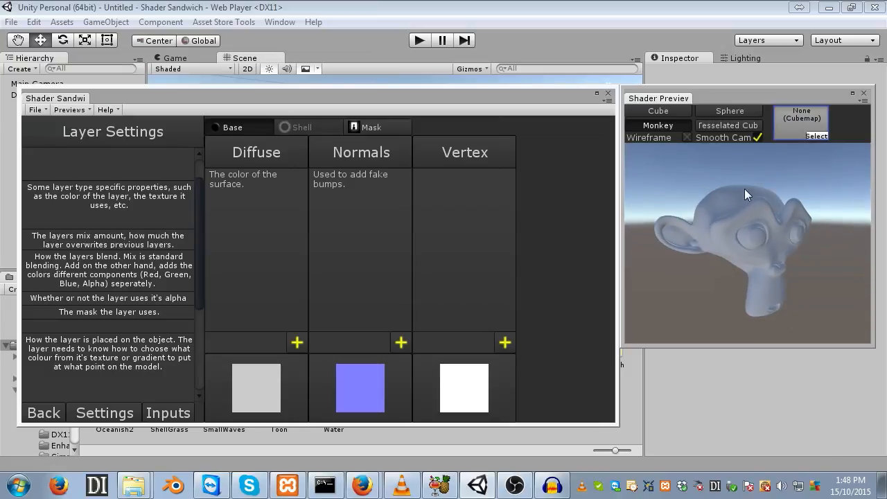
left_click_drag(661, 217, 703, 242)
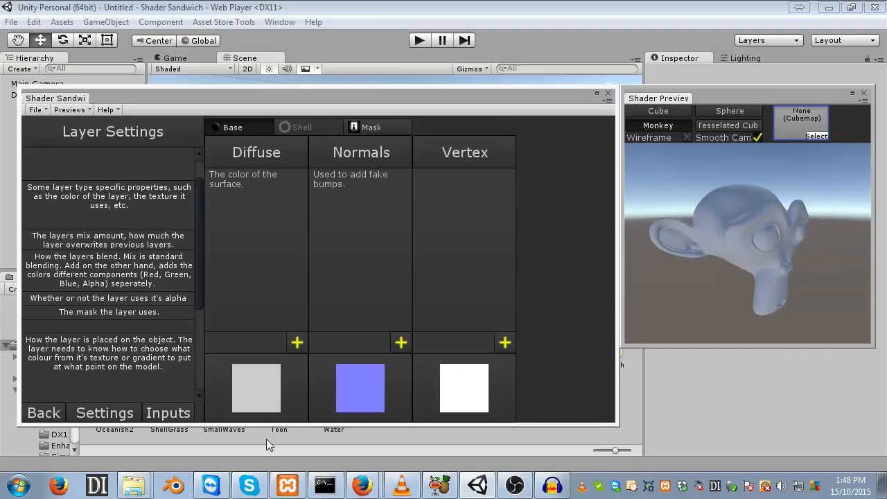
left_click(123, 415)
scroll(313, 388, "down", 6)
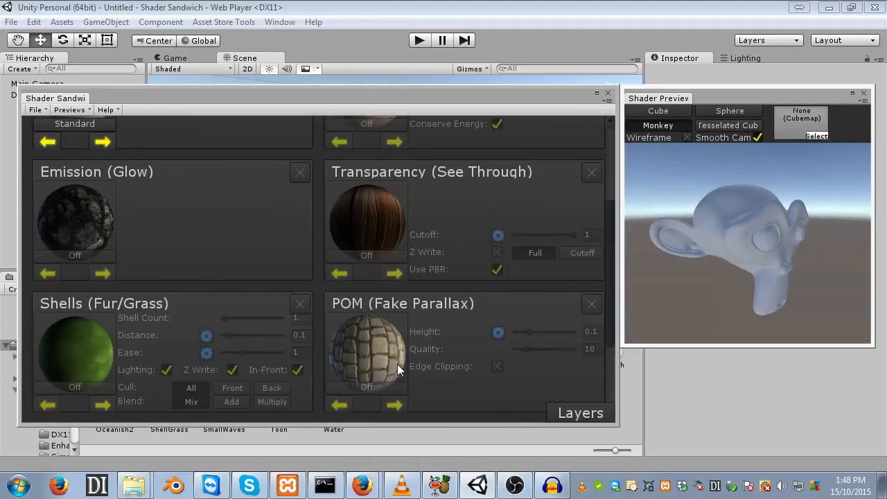
left_click(302, 218)
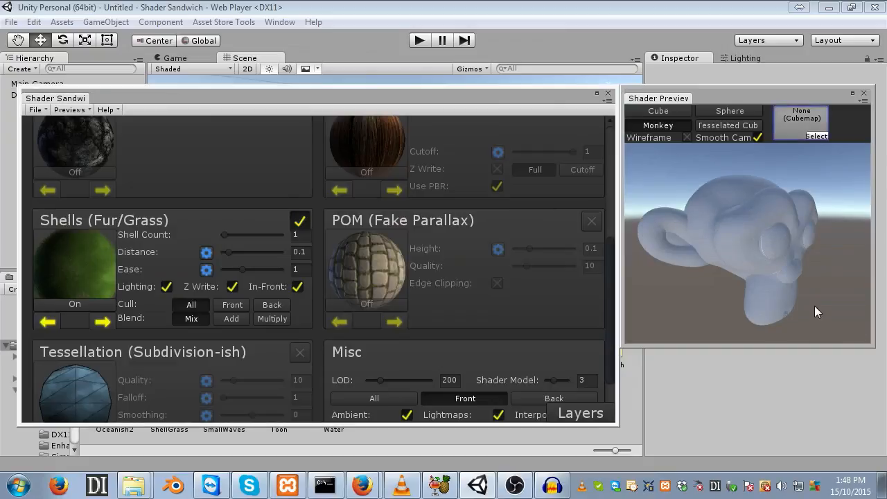
- Set the shells' cull mode to Back
left_click_drag(815, 306, 775, 254)
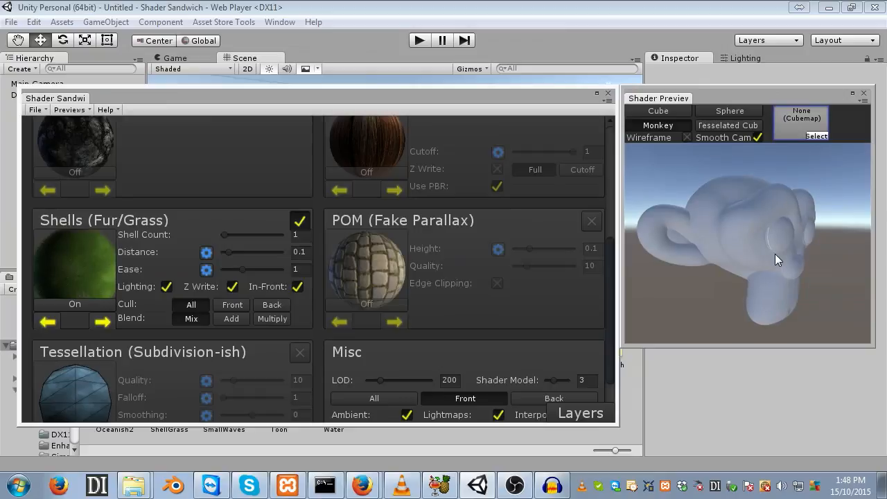
left_click(280, 302)
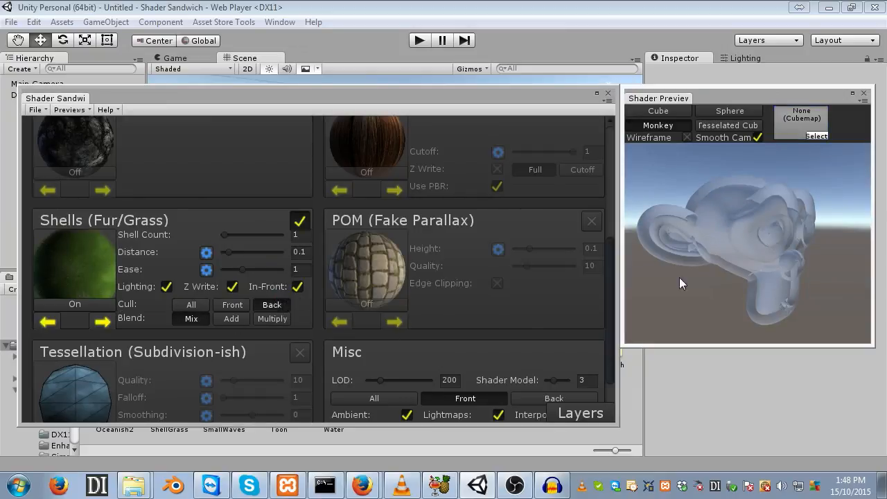
mouse_move(771, 258)
left_mouse_down()
mouse_move(804, 252)
mouse_move(702, 251)
mouse_move(798, 251)
mouse_move(766, 251)
left_mouse_up()
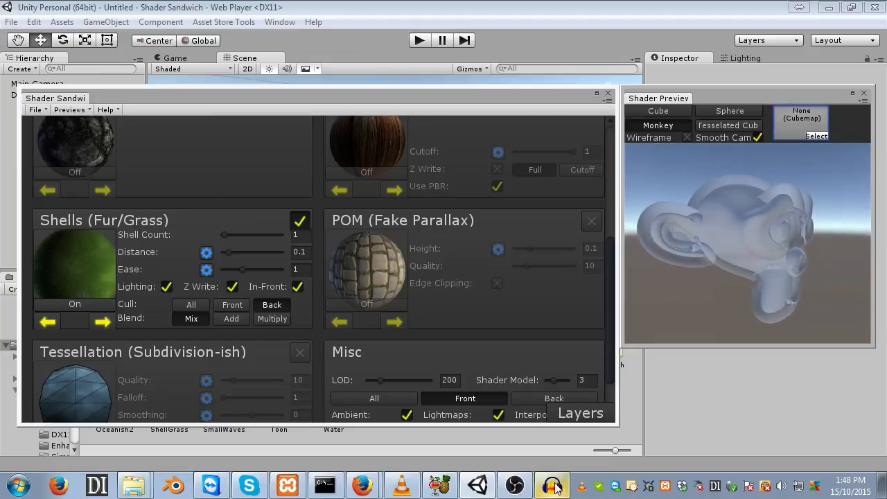
- Add a colour layer to the Shell's Diffuse channel and set its colour to black
left_click(573, 414)
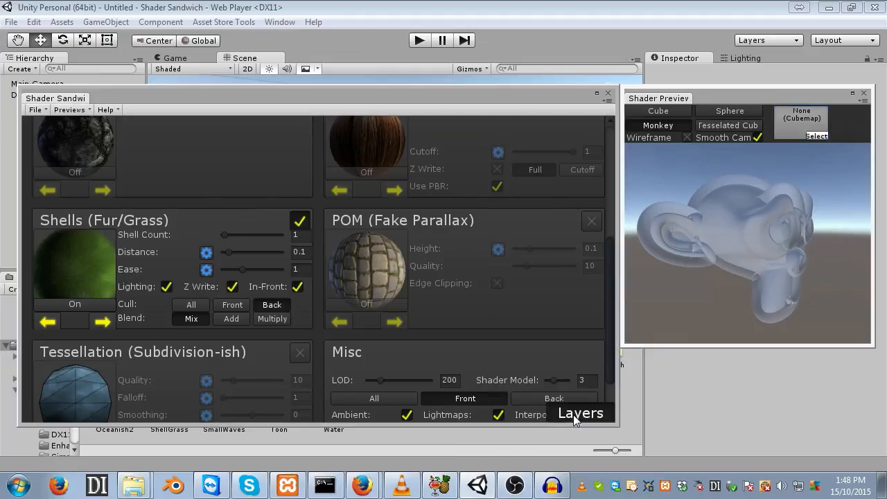
left_click(306, 123)
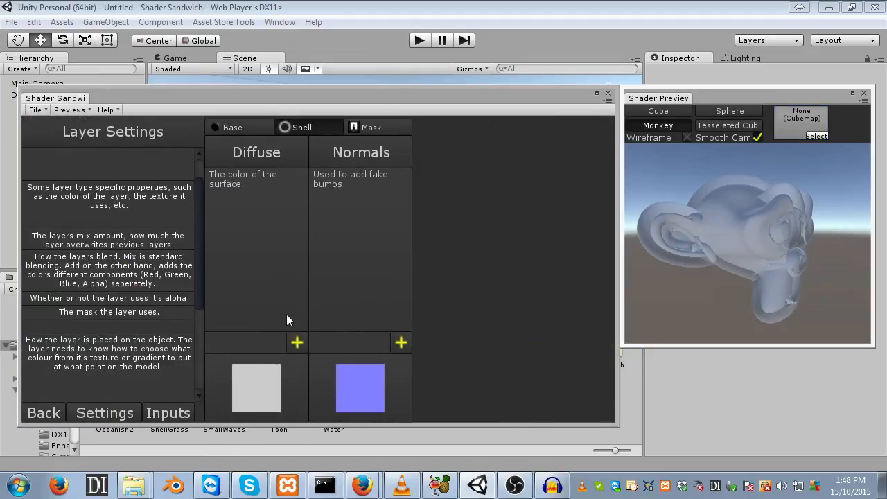
left_click(296, 342)
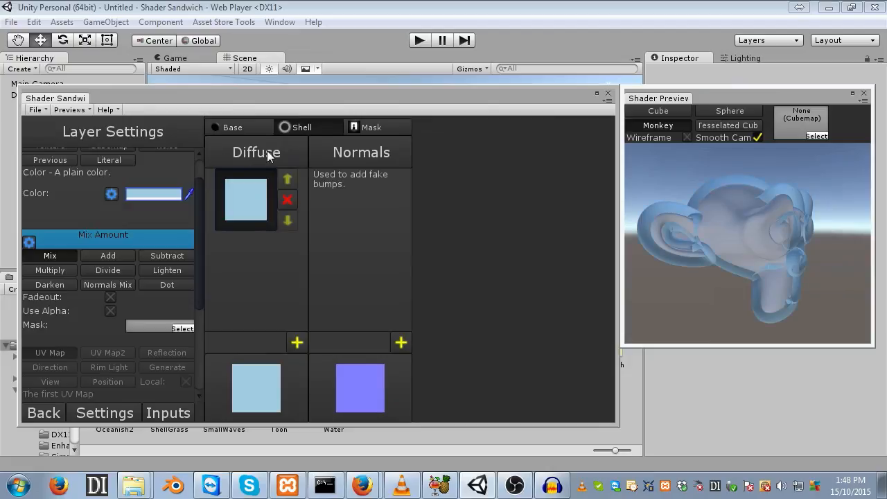
left_click(151, 194)
left_click_drag(502, 232, 460, 336)
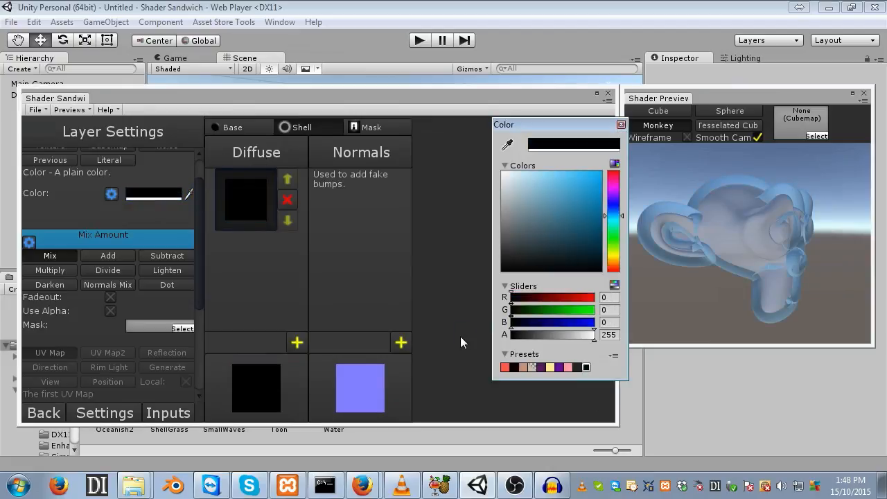
left_click_drag(769, 286, 748, 275)
left_click(44, 413)
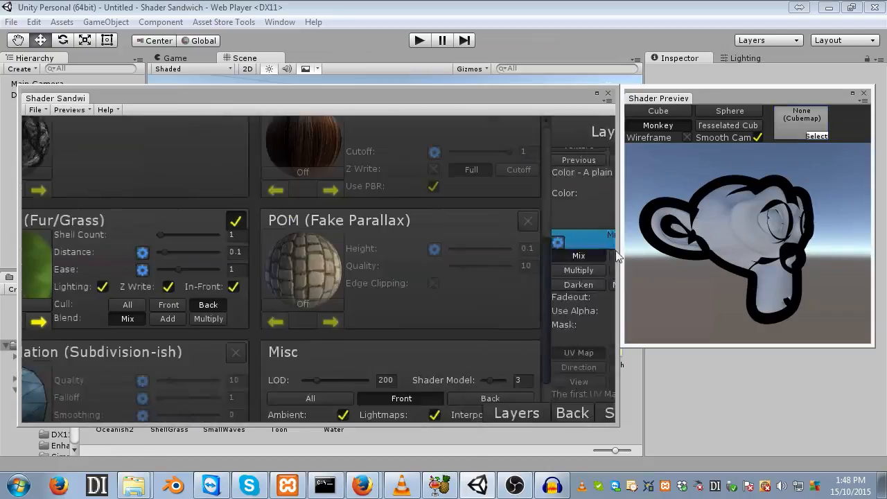
- Expose the shell Distance as a shader input
left_click(206, 252)
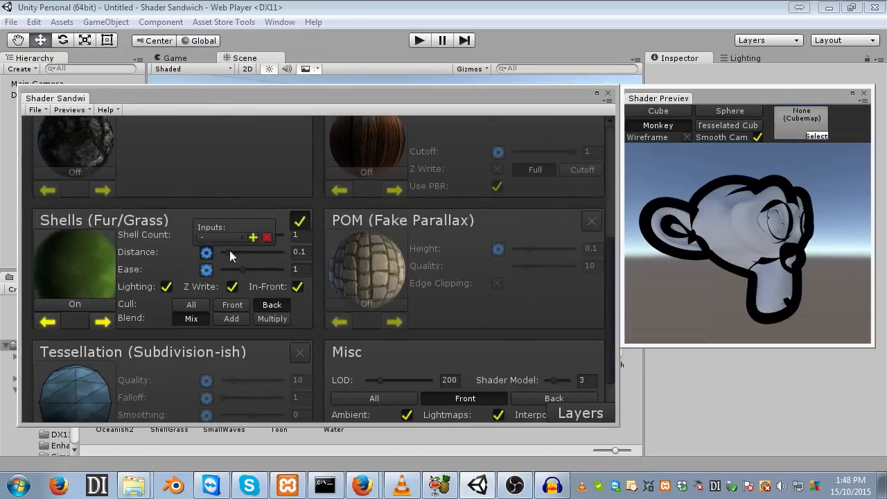
left_click(253, 237)
left_click(205, 254)
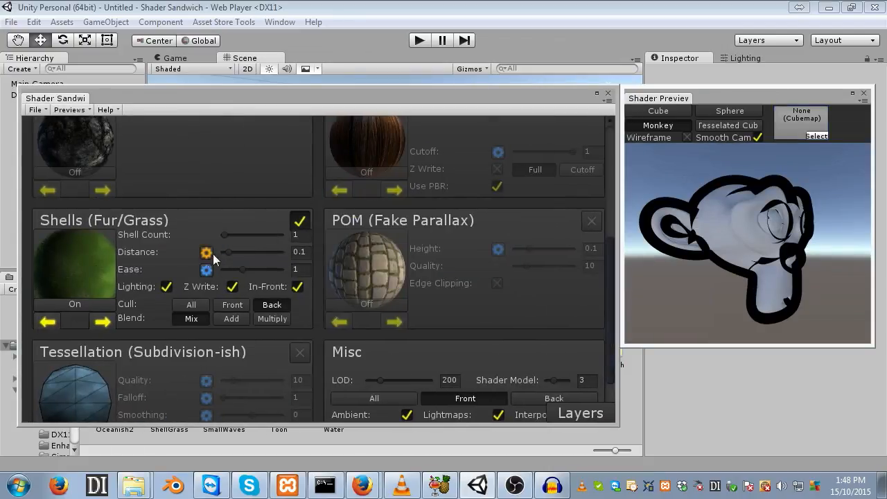
- Raise the shell Distance to about 0.08
left_click_drag(231, 253, 227, 252)
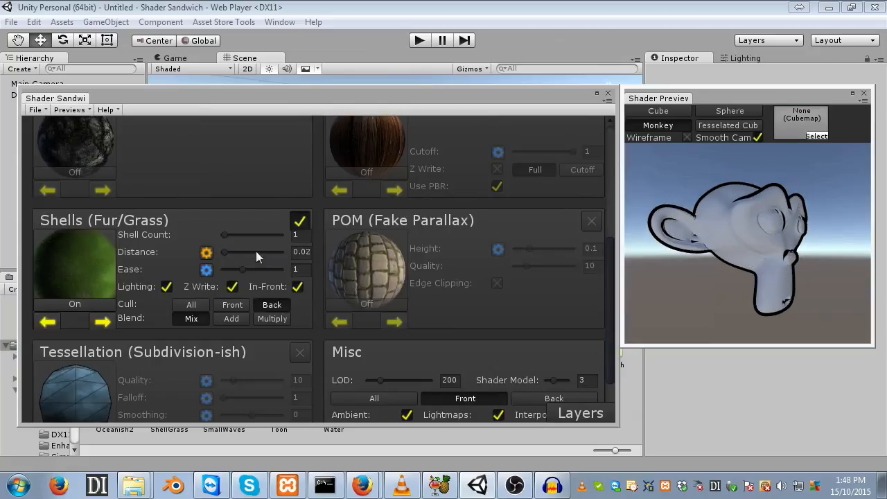
left_click_drag(775, 226, 728, 236)
left_click_drag(232, 255, 226, 254)
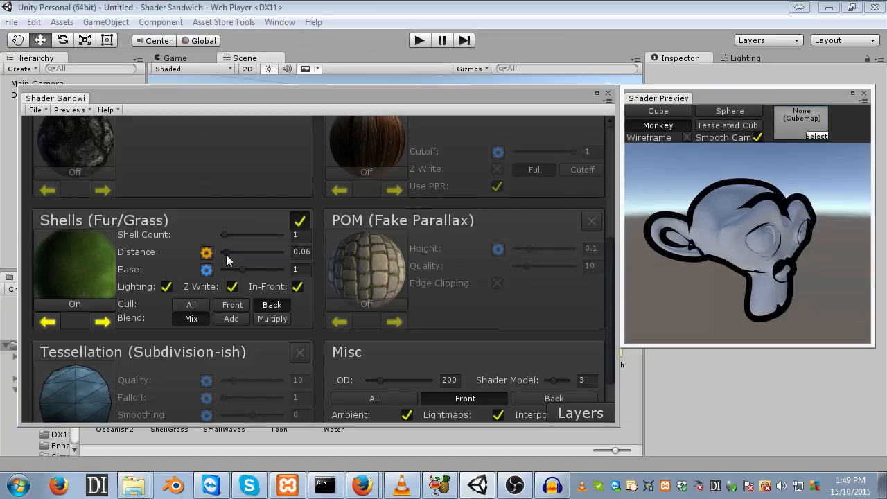
left_click_drag(721, 219, 637, 293)
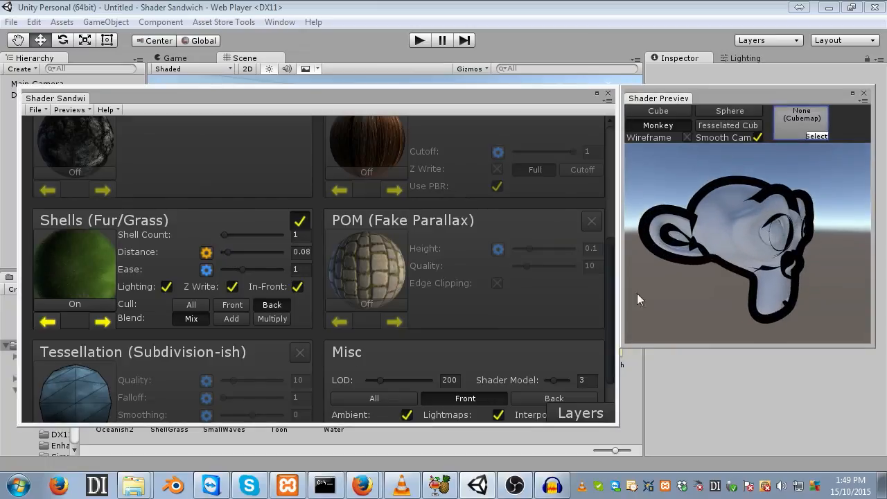
- Disable In-Front and Z Write for the shells
left_click(297, 287)
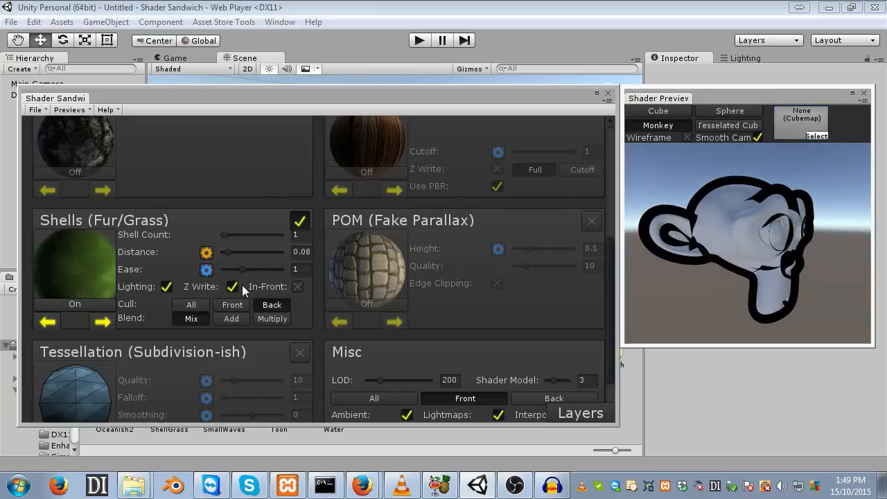
left_click(230, 287)
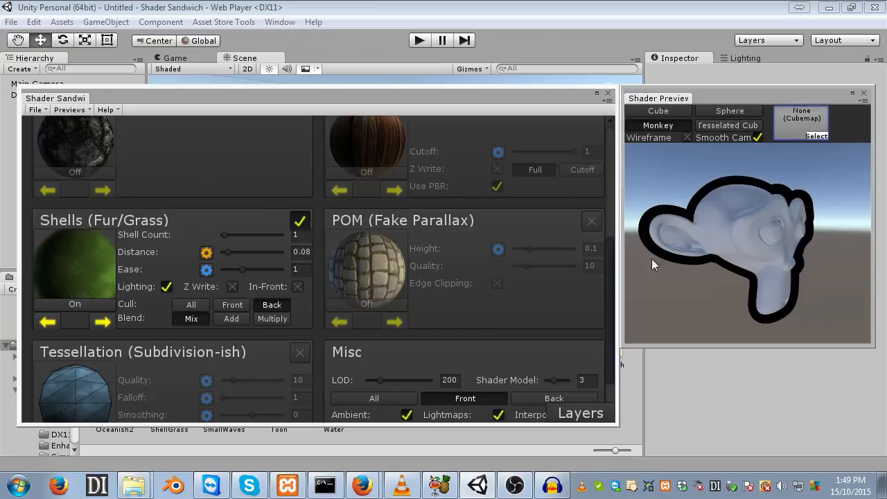
left_click_drag(777, 268, 747, 218)
left_click_drag(746, 272, 763, 247)
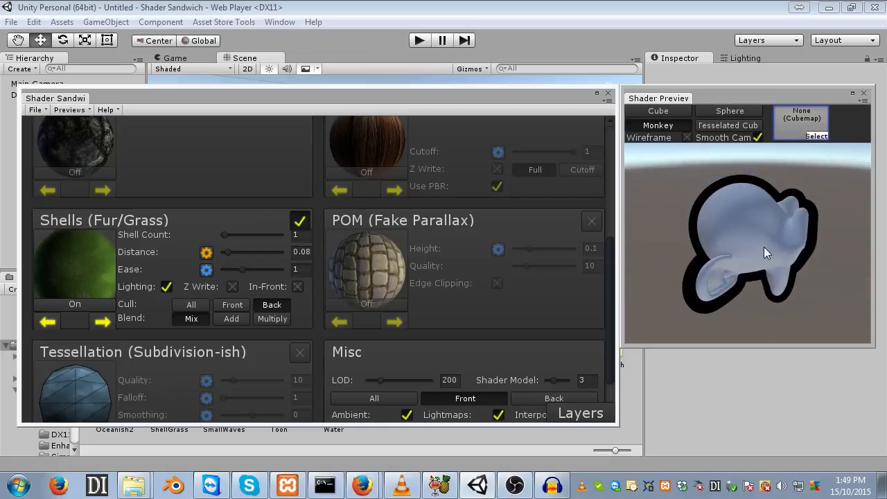
- Lower the shell Distance and re-enable Z Write and In-Front for the shells
left_click_drag(236, 252, 224, 254)
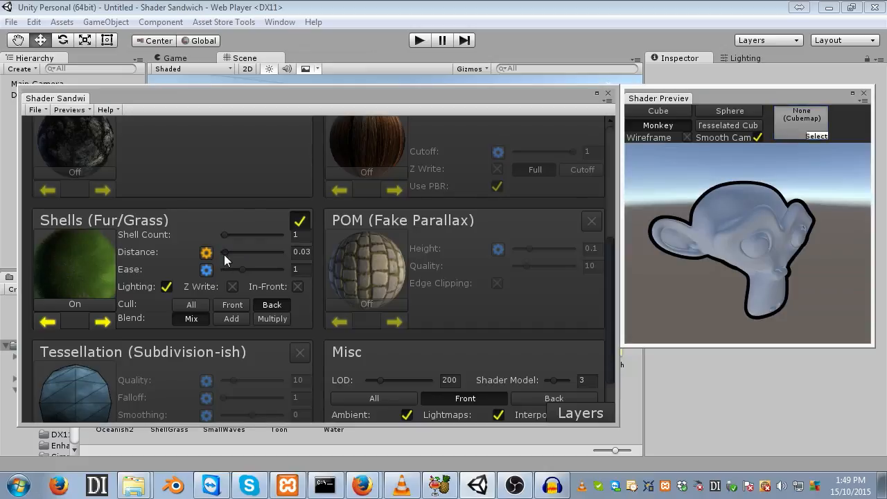
left_click(232, 286)
left_click(297, 286)
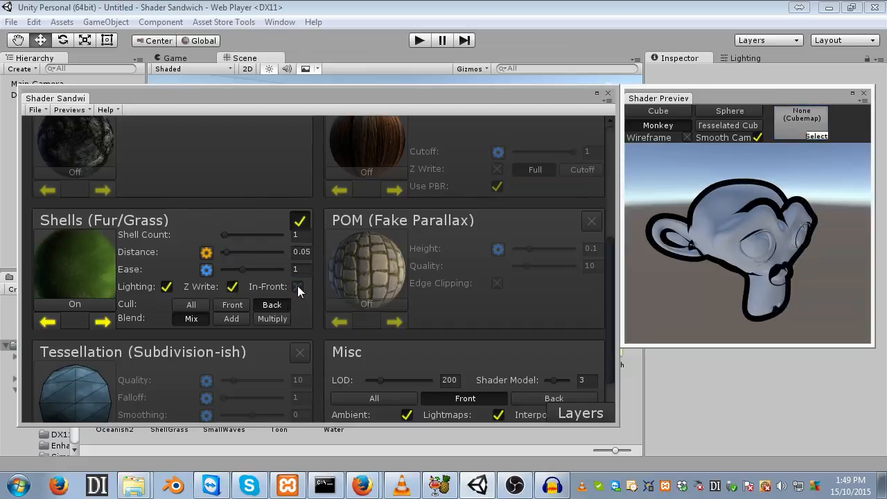
left_click_drag(716, 303, 757, 280)
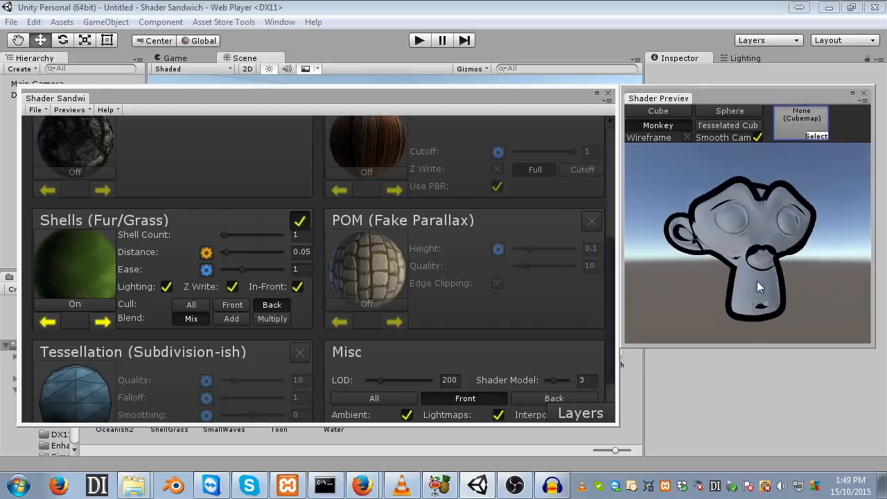
- Set the shell Distance to 0.02
left_click(310, 251)
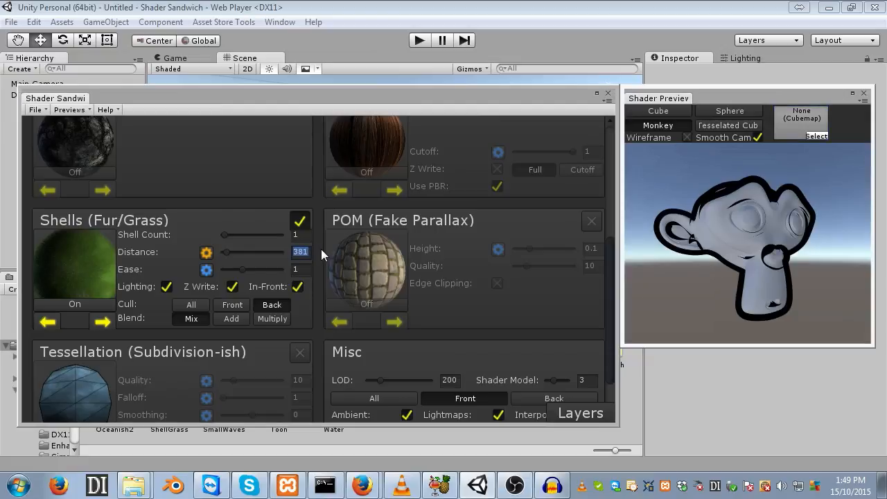
type("0.01")
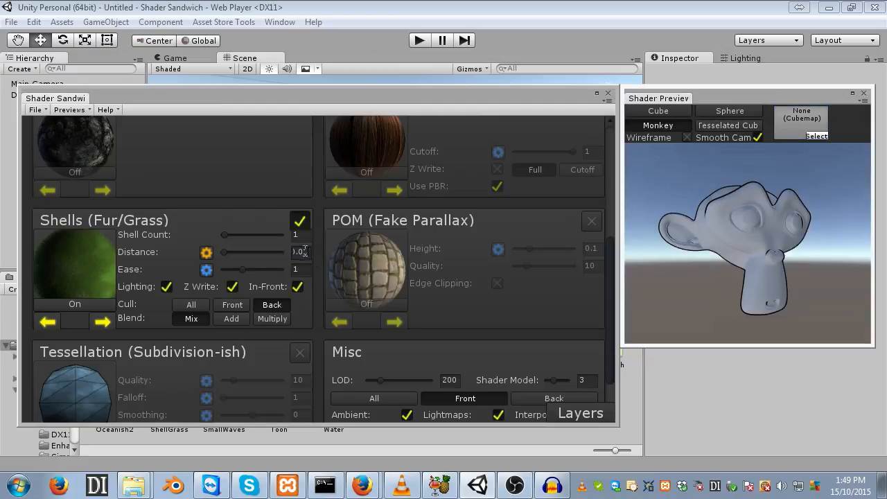
left_click_drag(304, 251, 308, 251)
type("2")
left_click_drag(726, 233, 691, 243)
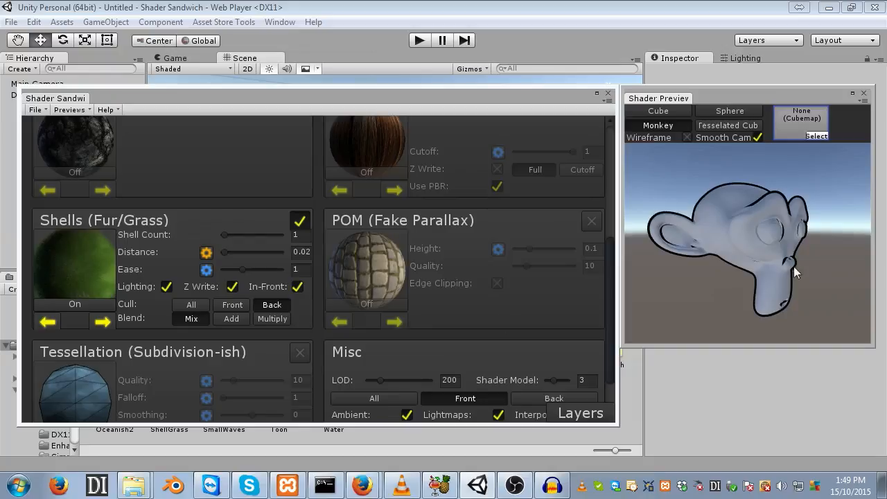
- Set the Diffuse (Color) Disable Normals value to 1
scroll(458, 285, "up", 5)
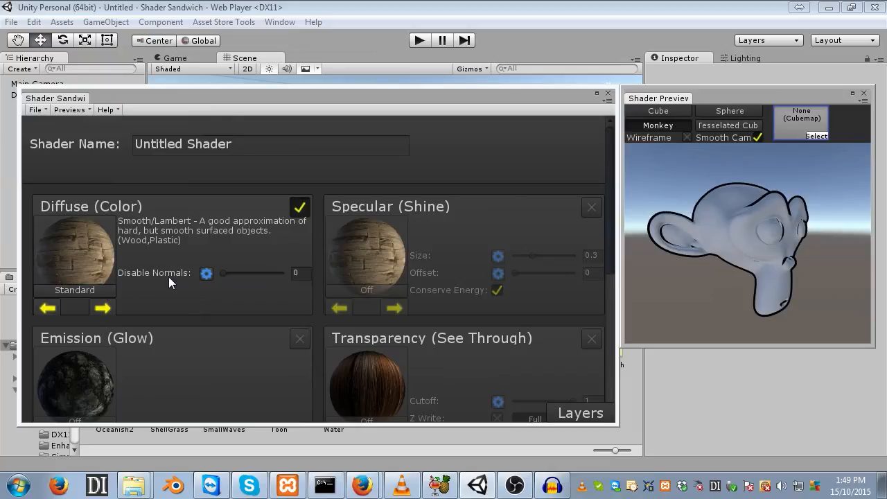
left_click_drag(794, 232, 782, 195)
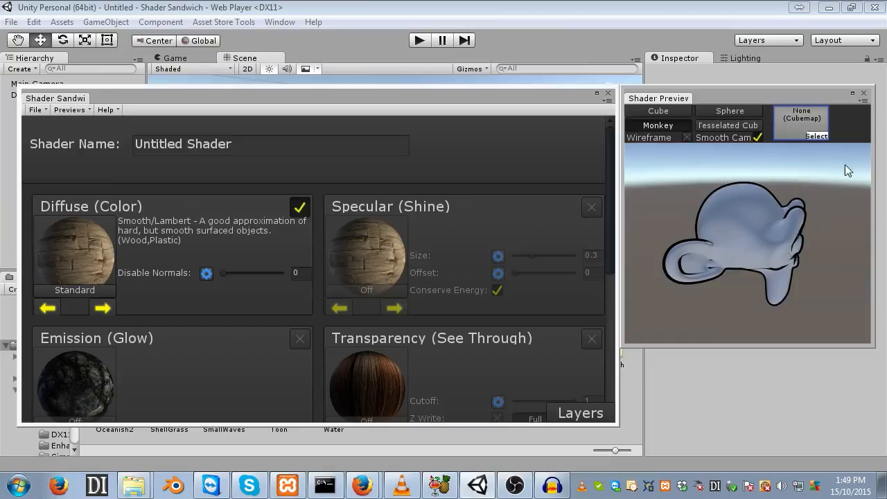
left_click_drag(837, 165, 799, 177)
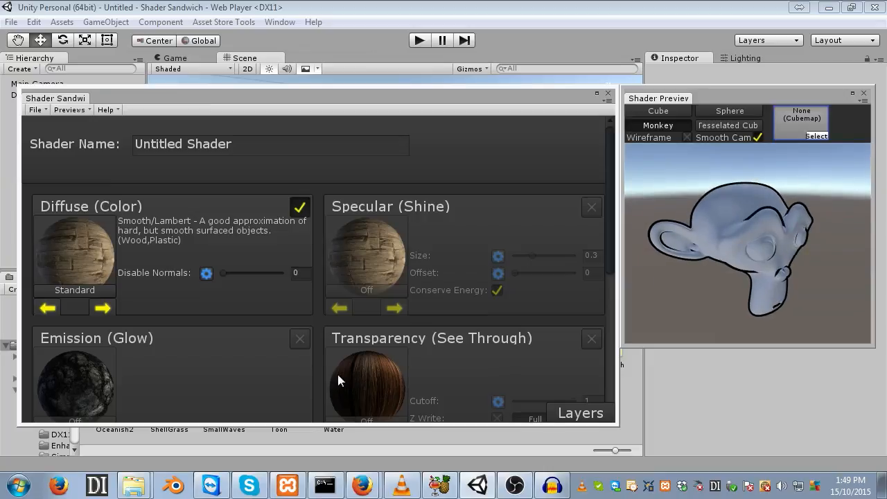
left_click(207, 272)
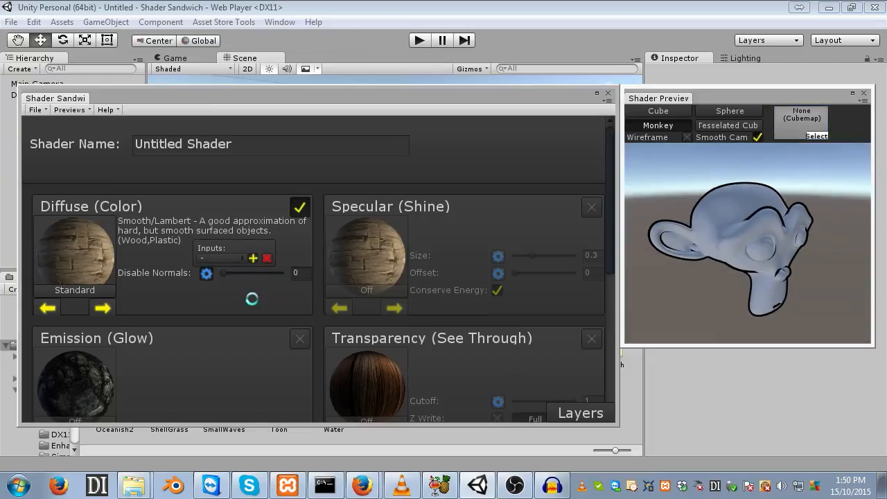
left_click_drag(227, 274, 289, 271)
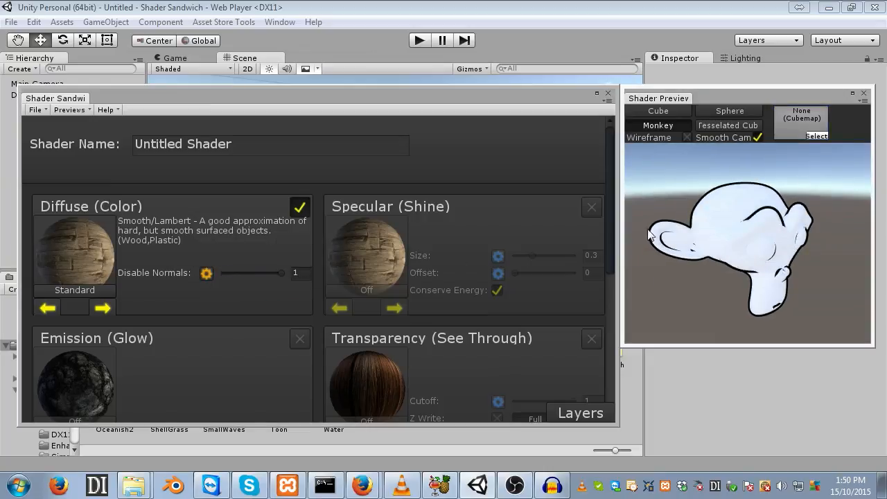
- Set the Diffuse (Color) Disable Normals value to 0.67 while checking the preview model
left_click_drag(707, 225, 632, 212)
left_click_drag(281, 272, 257, 273)
mouse_move(693, 253)
left_mouse_down()
mouse_move(739, 257)
mouse_move(679, 257)
left_mouse_up()
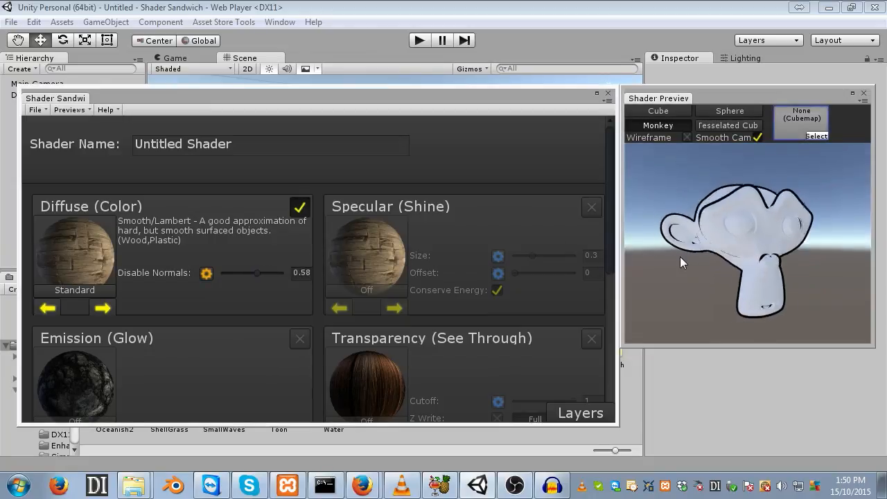
left_click_drag(251, 272, 305, 268)
left_click_drag(749, 243, 794, 263)
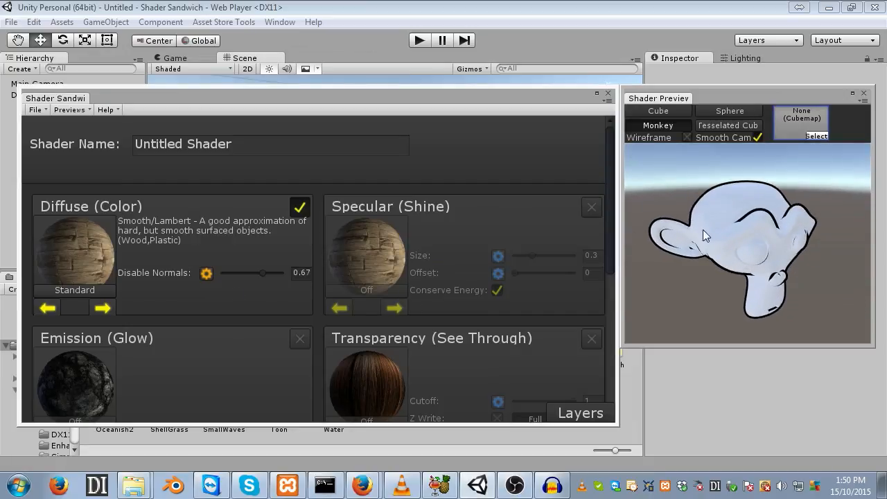
left_click_drag(702, 235, 751, 235)
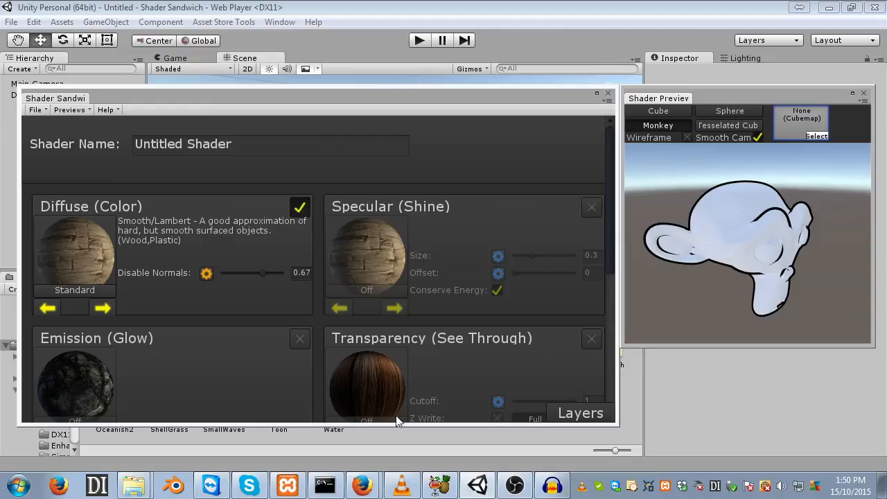
- Open the layers view and add a new mask layer named Rim
left_click(345, 102)
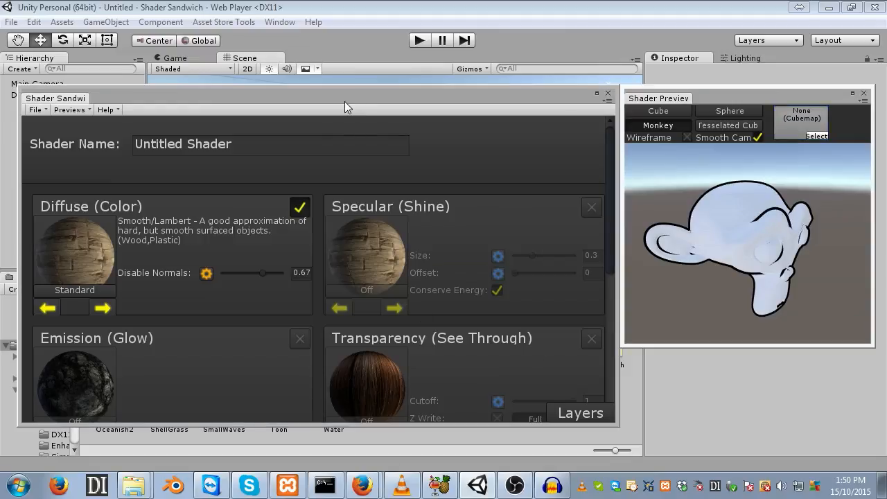
left_click(570, 414)
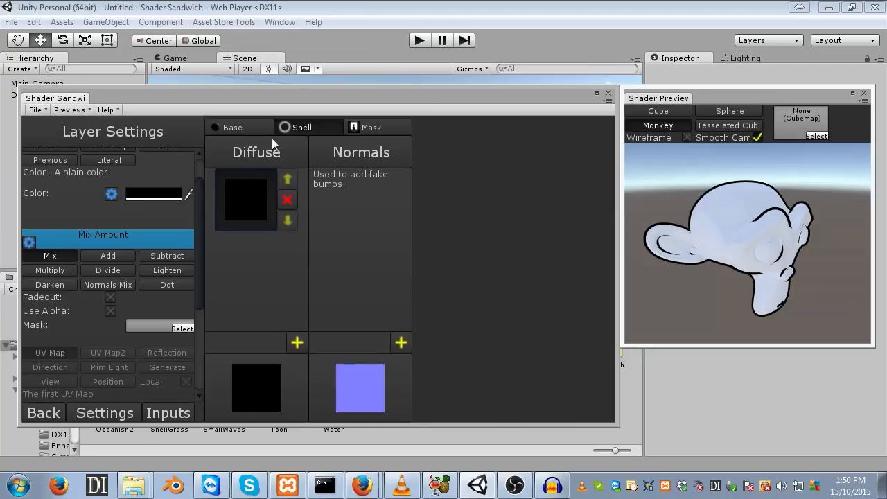
left_click(367, 127)
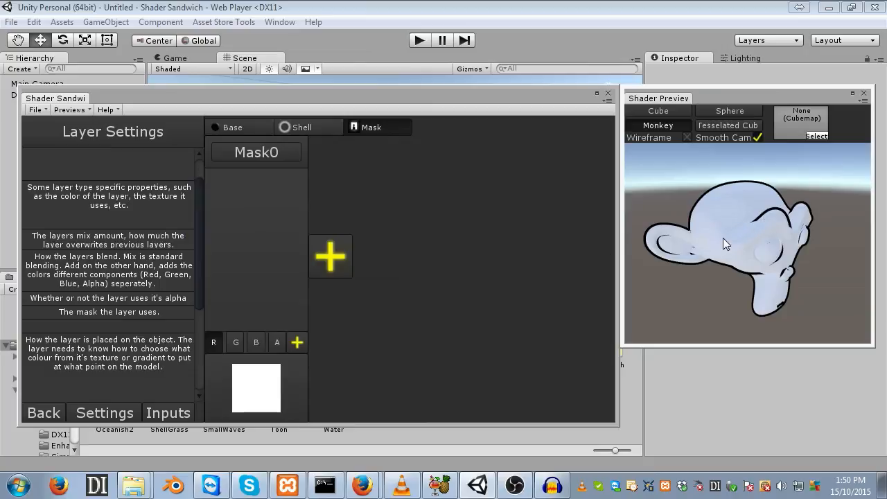
left_click(302, 339)
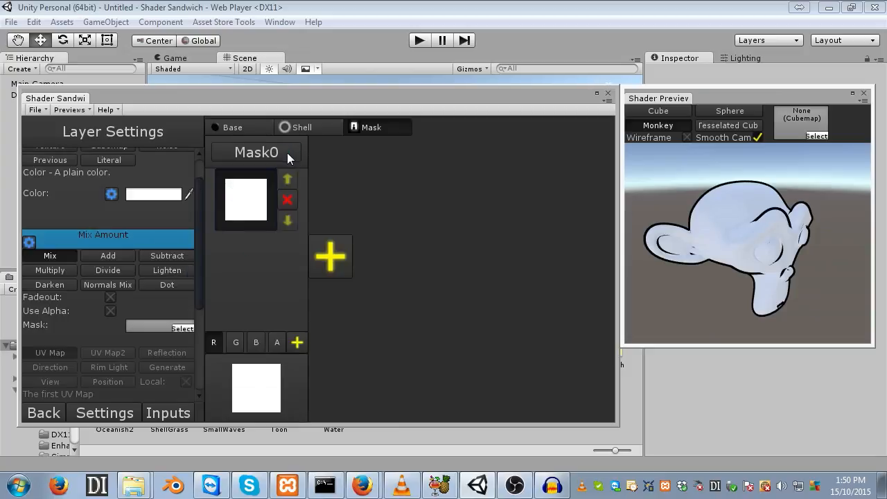
left_click(228, 153)
type("Rim")
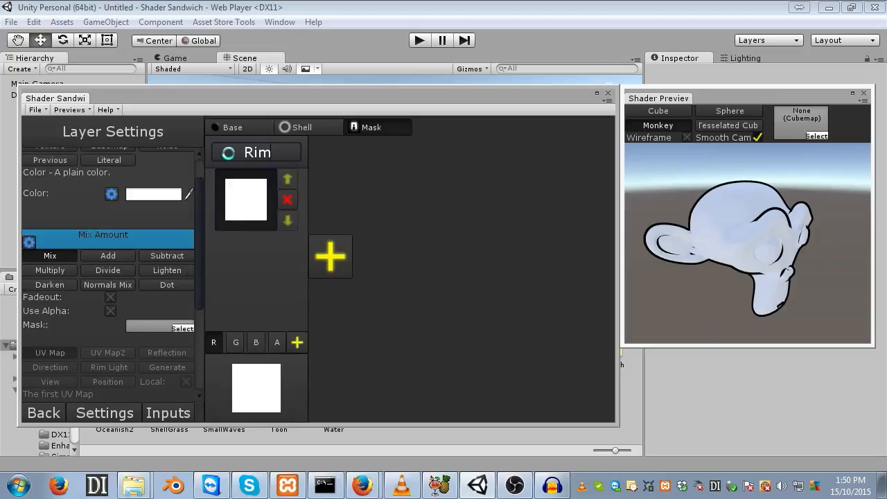
- Make the Rim mask a Gradient mapped with Rim Light
scroll(85, 247, "up", 2)
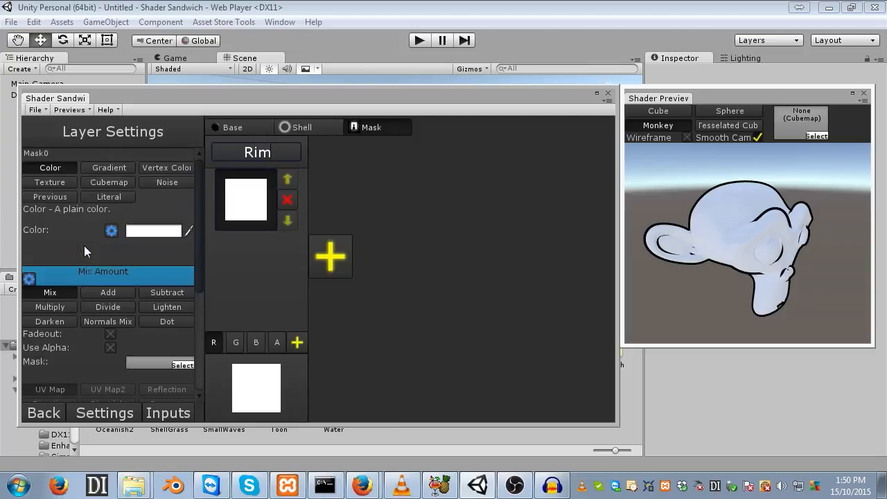
left_click(115, 167)
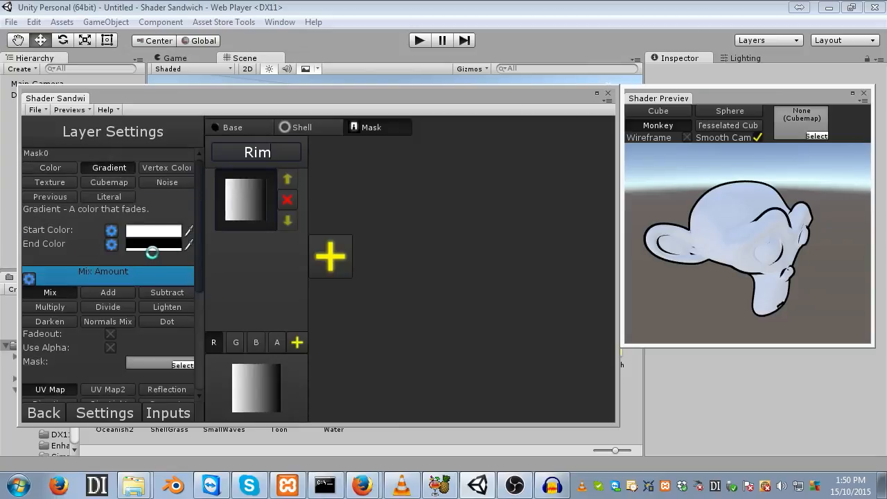
scroll(170, 299, "down", 10)
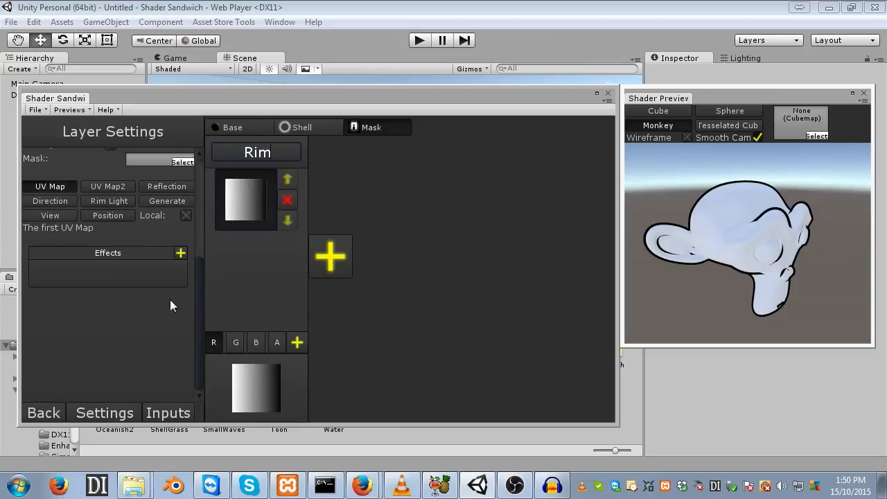
left_click(111, 200)
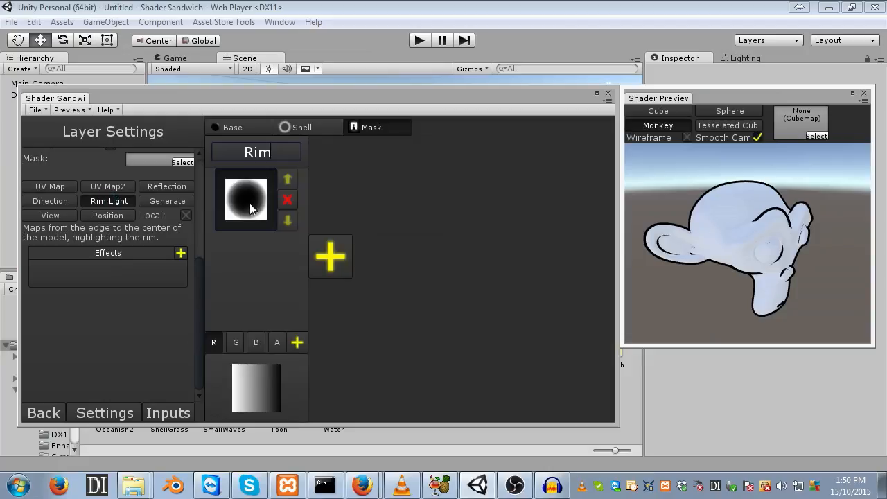
- Add a new Diffuse layer to the Base and assign the Rim mask to it
left_click(230, 128)
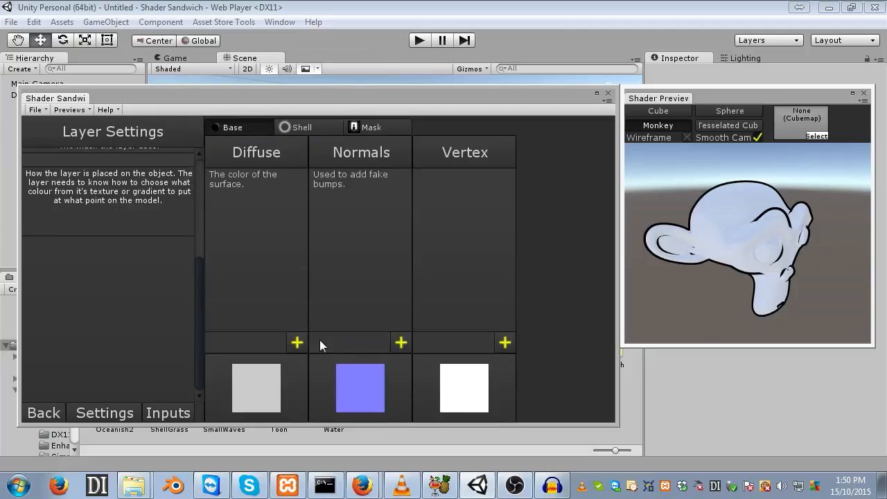
left_click(296, 342)
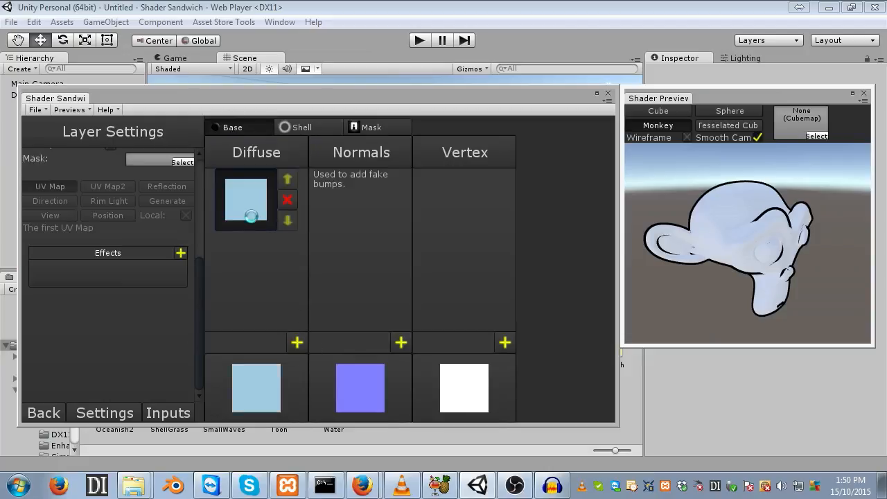
scroll(190, 271, "up", 3)
left_click(185, 245)
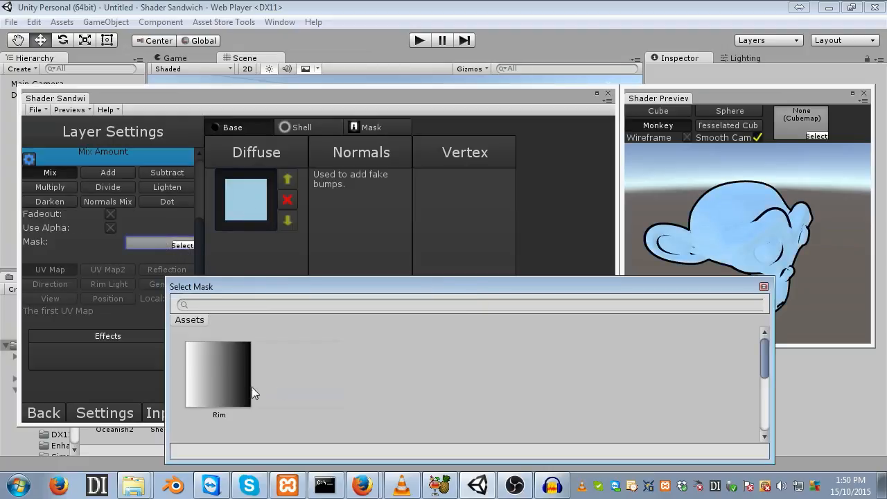
double_click(236, 389)
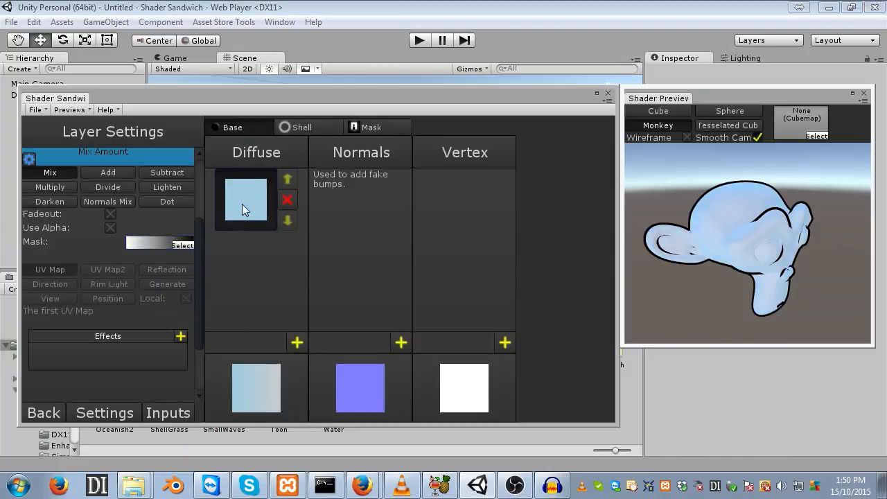
- Set the new Diffuse layer's color to black
scroll(166, 239, "up", 3)
left_click(160, 232)
left_click_drag(520, 249, 352, 334)
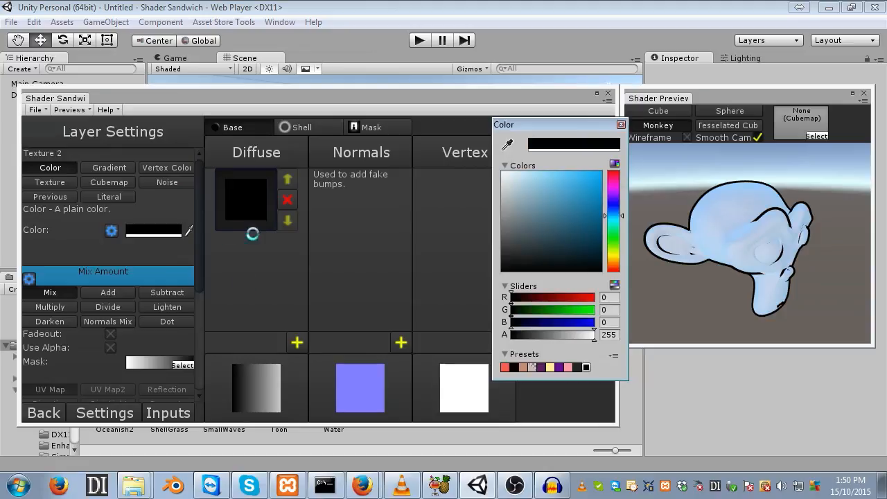
left_click(749, 254)
left_click_drag(749, 254, 731, 208)
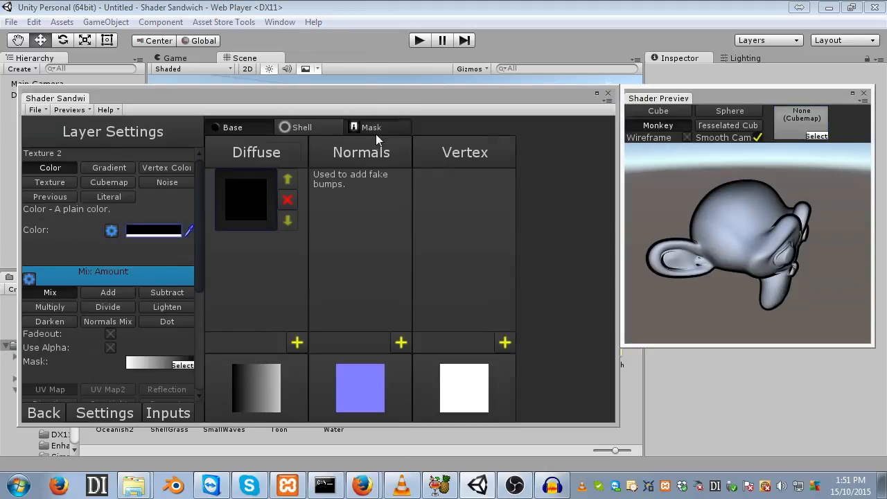
- Add a Maths Power effect to the Rim mask and set its Power to 5.29
left_click(367, 127)
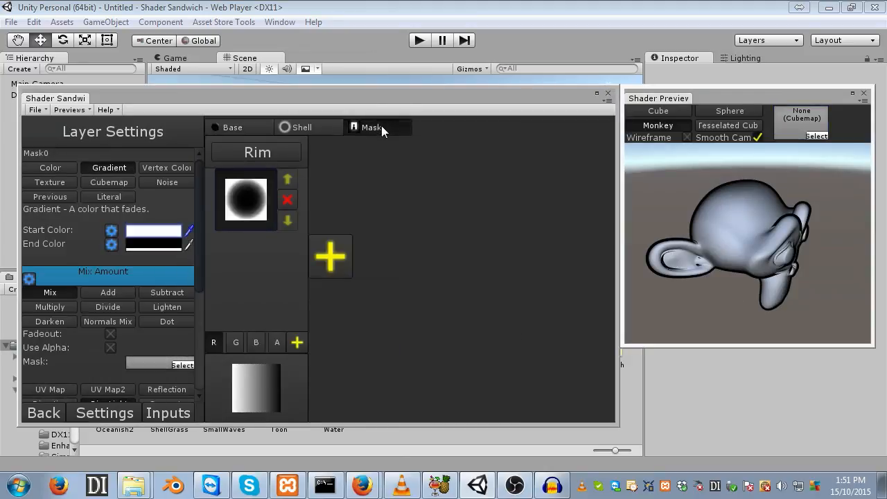
left_click_drag(198, 206, 201, 299)
left_click(182, 265)
mouse_move(225, 325)
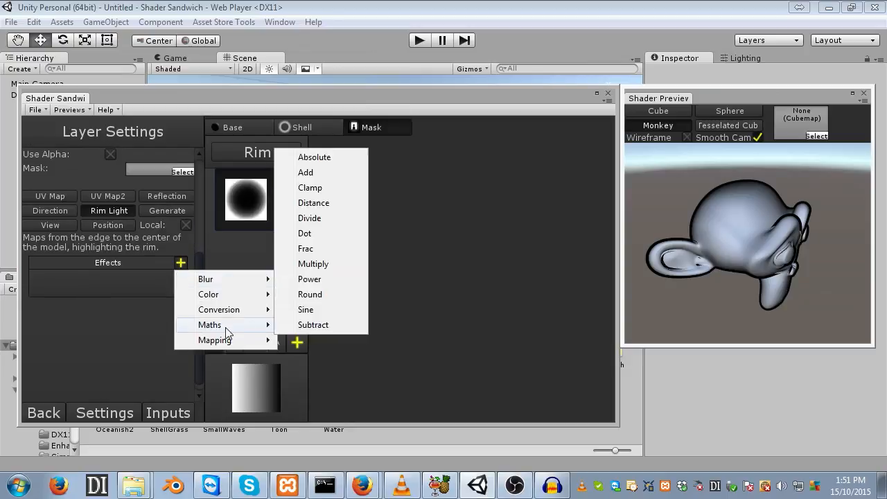
left_click(331, 277)
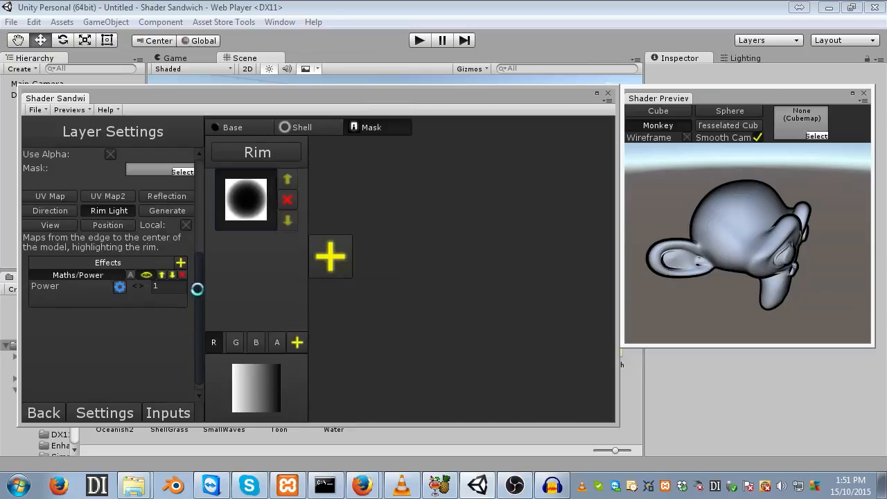
left_click(122, 288)
left_click_drag(138, 287, 248, 329)
left_click_drag(661, 239, 724, 218)
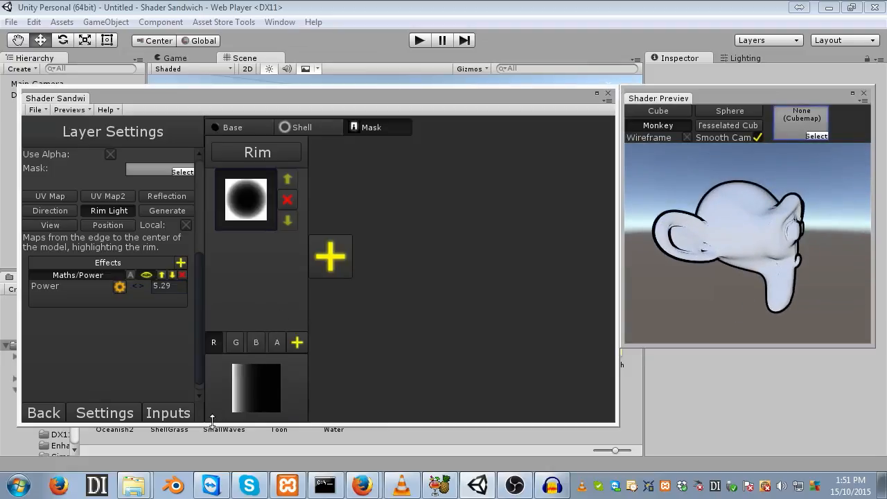
- Add a Maths Multiply effect to the Rim mask and set Multiply to 1.81
left_click(180, 261)
mouse_move(218, 323)
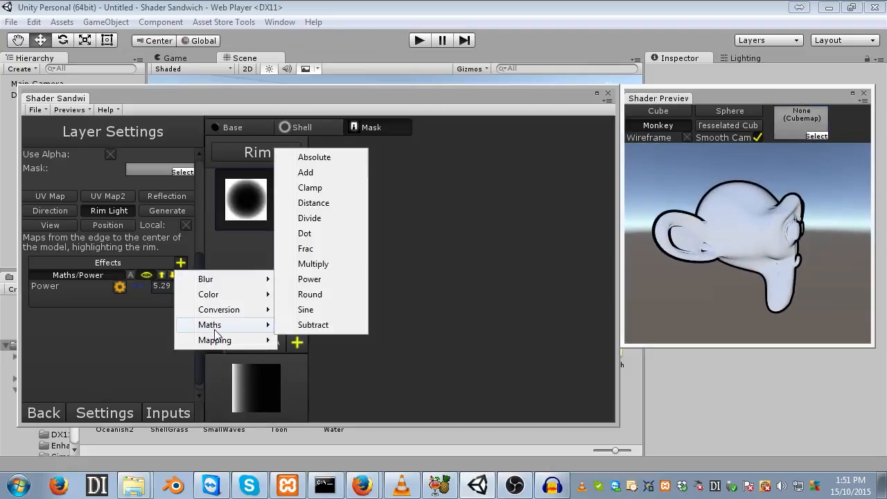
left_click(336, 260)
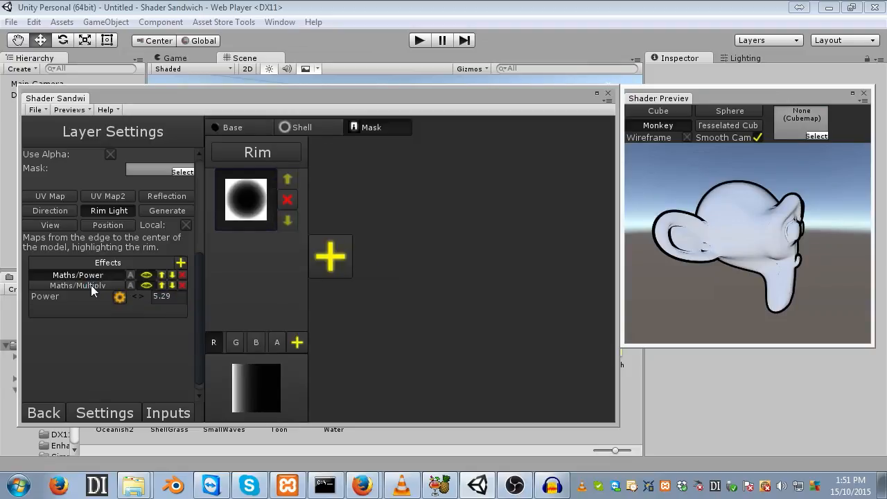
left_click(90, 284)
left_click(120, 296)
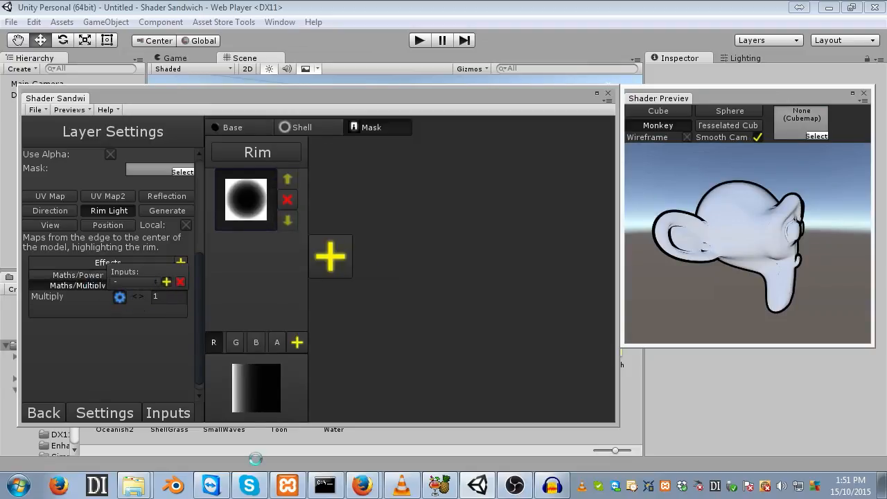
left_click(174, 395)
left_click_drag(138, 298, 157, 338)
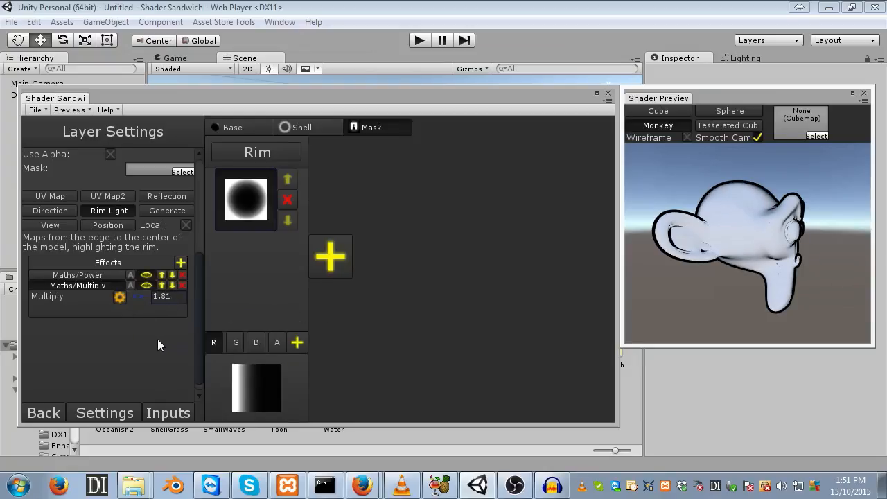
mouse_move(773, 278)
left_mouse_down()
mouse_move(715, 271)
mouse_move(778, 274)
mouse_move(764, 275)
left_mouse_up()
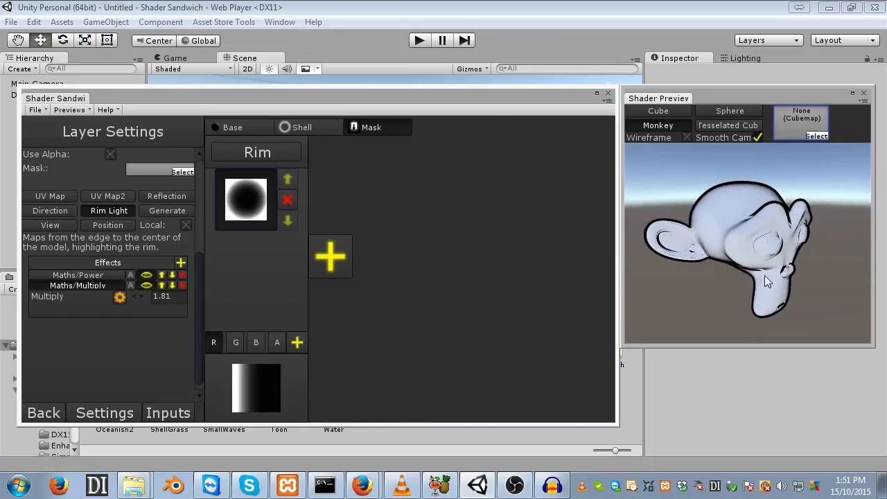
- Set the Rim mask's Power effect value to 6.51
mouse_move(149, 296)
left_mouse_down()
mouse_move(183, 297)
mouse_move(119, 300)
mouse_move(138, 304)
left_mouse_up()
left_click(102, 275)
left_click(726, 242)
mouse_move(726, 241)
left_mouse_down()
mouse_move(726, 233)
mouse_move(817, 233)
mouse_move(767, 241)
mouse_move(798, 242)
mouse_move(733, 231)
mouse_move(764, 223)
mouse_move(751, 222)
mouse_move(771, 230)
mouse_move(761, 180)
mouse_move(708, 235)
mouse_move(734, 251)
left_mouse_up()
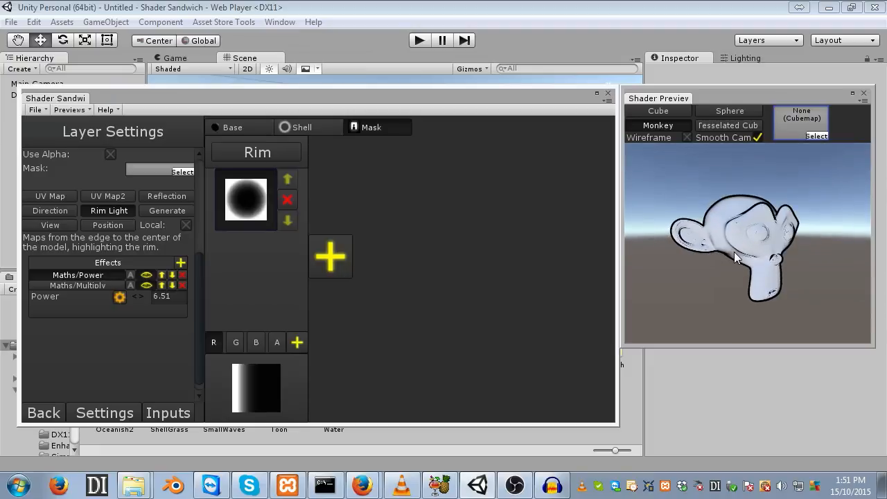